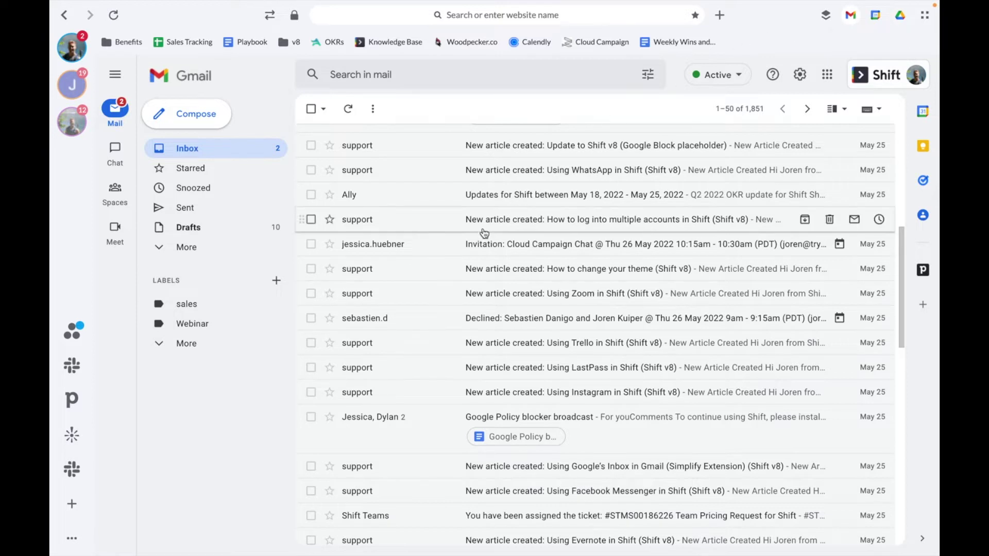
- Bring up Shift's + menu offering Add Account and Add Application over the Gmail inbox
{"action": "left_click", "coordinate": [73, 505]}
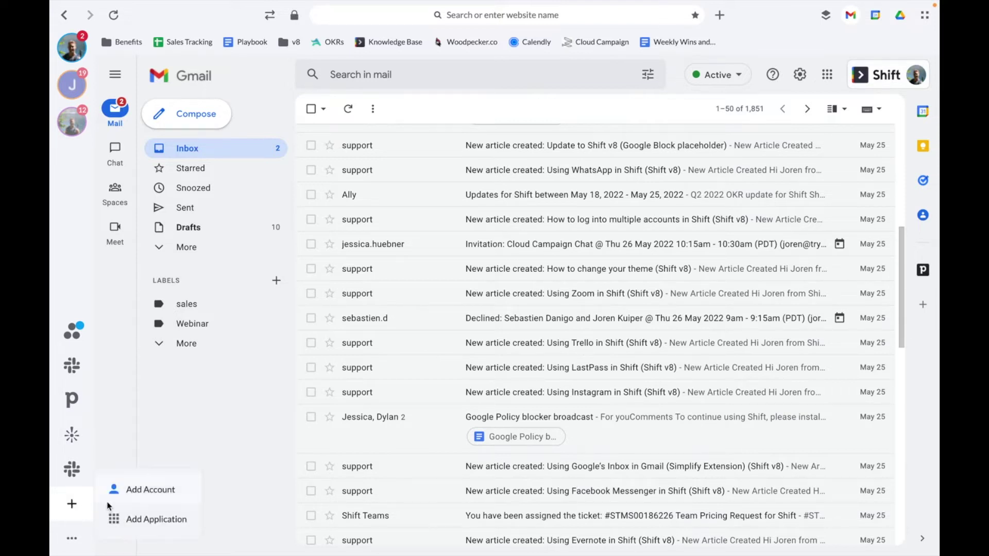
- Add the work Google email address as a Gmail account coloured yellow-green, then switch to it
{"action": "left_click", "coordinate": [144, 492]}
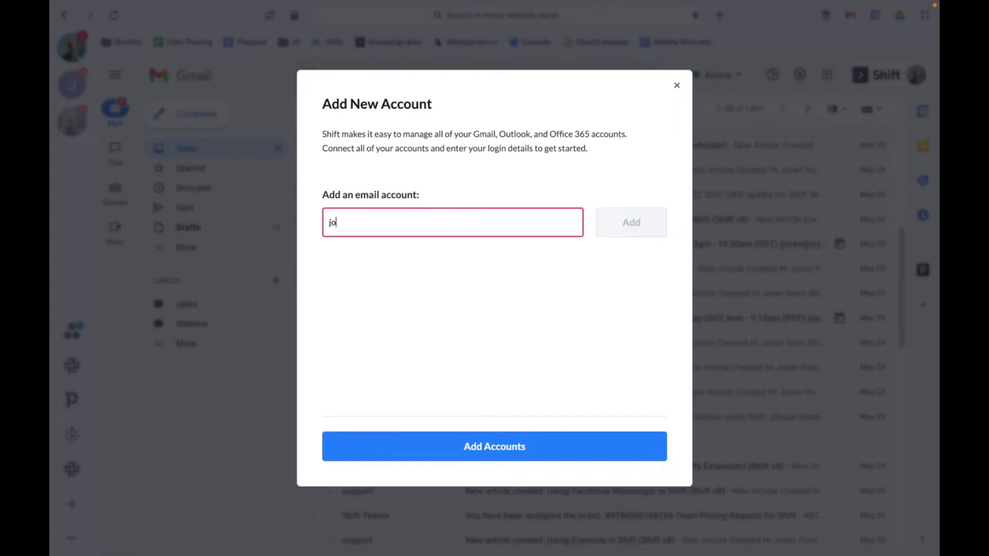
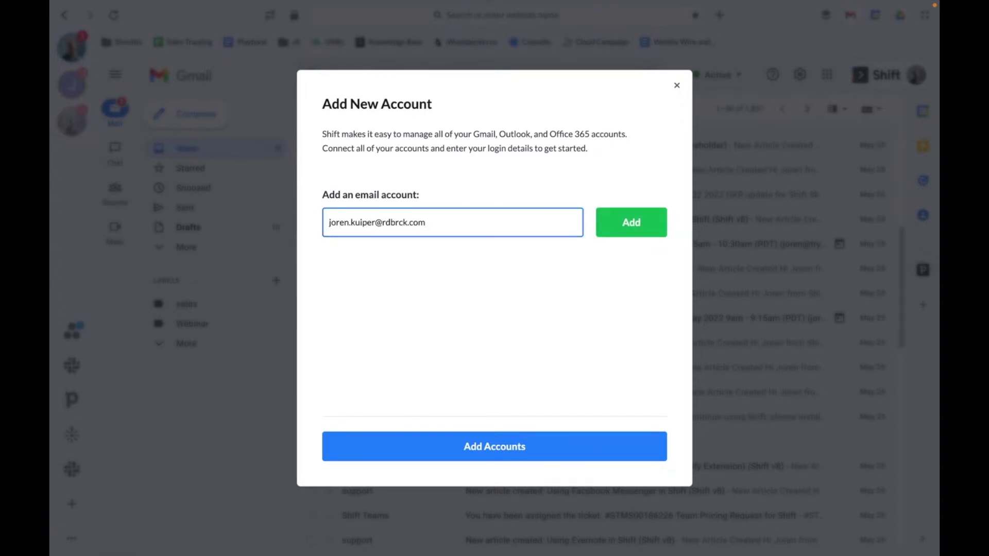
{"action": "left_click", "coordinate": [630, 223]}
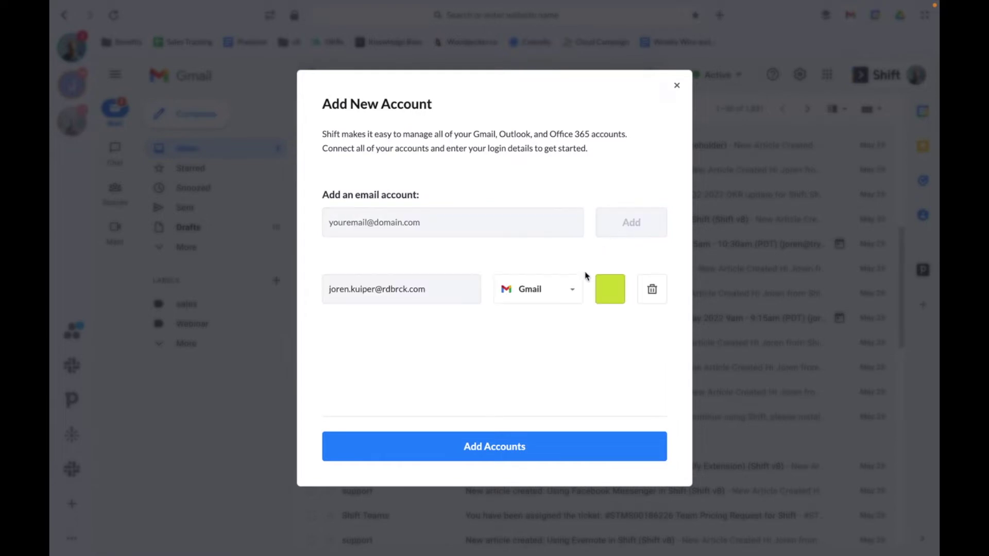
{"action": "left_click", "coordinate": [617, 295]}
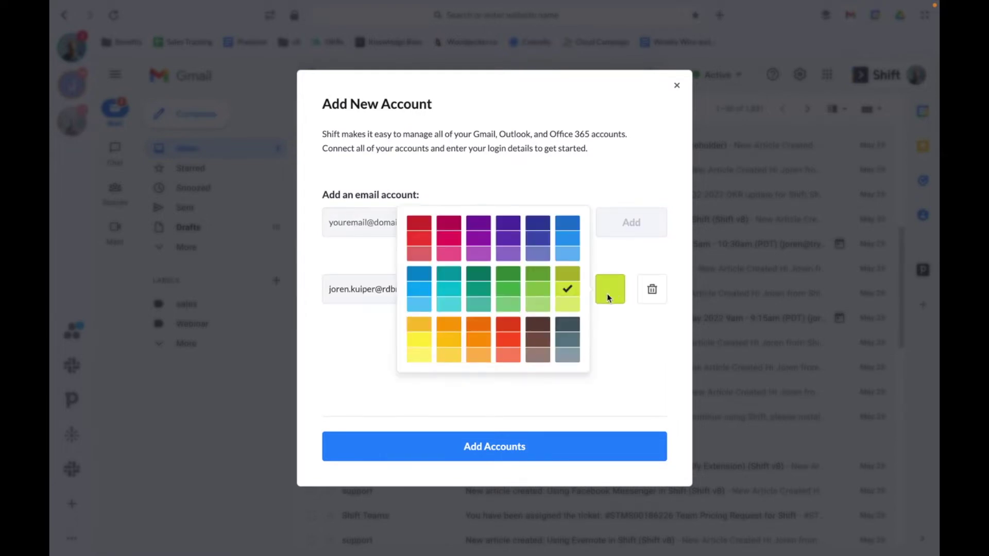
{"action": "left_click", "coordinate": [512, 294]}
{"action": "left_click", "coordinate": [486, 448]}
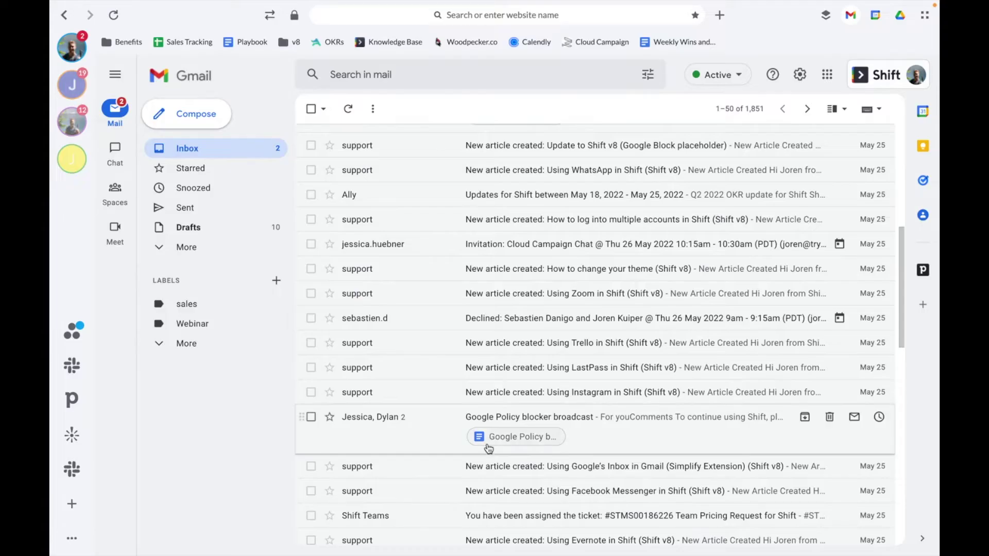
{"action": "left_click", "coordinate": [64, 165]}
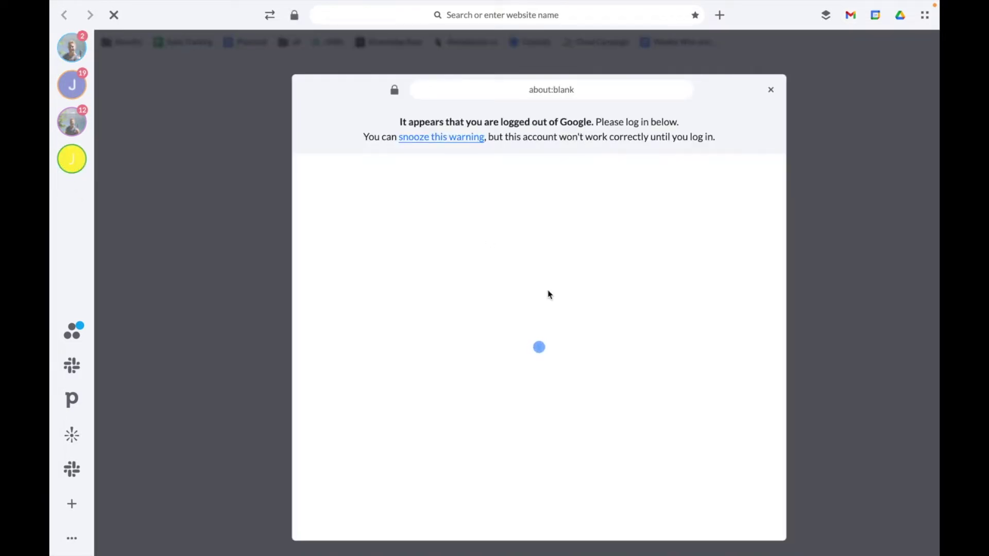
- Sign the new Gmail account in to Google and allow Shift access to it
{"action": "left_click", "coordinate": [678, 439]}
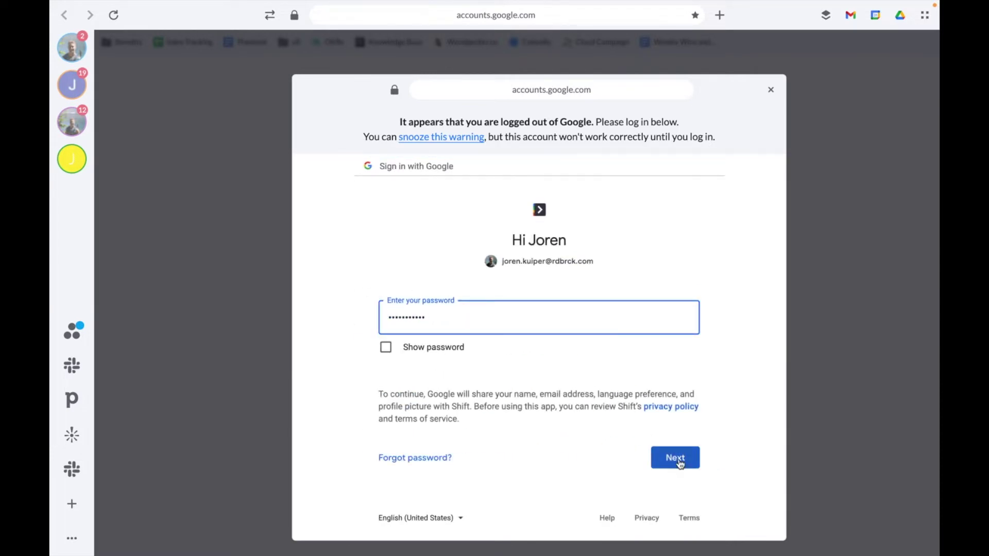
{"action": "left_click", "coordinate": [679, 459]}
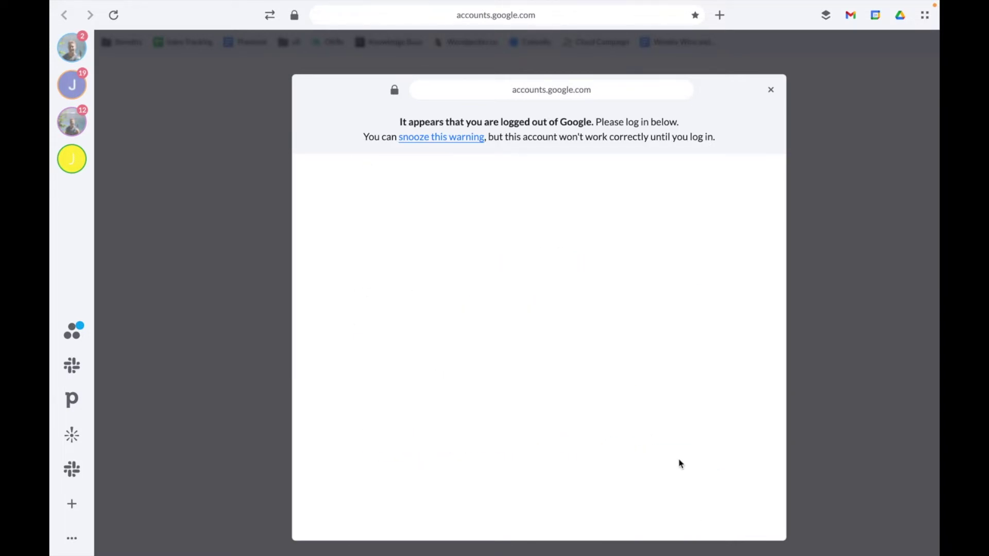
{"action": "scroll", "coordinate": [676, 450], "scroll_direction": "down", "scroll_amount": 2}
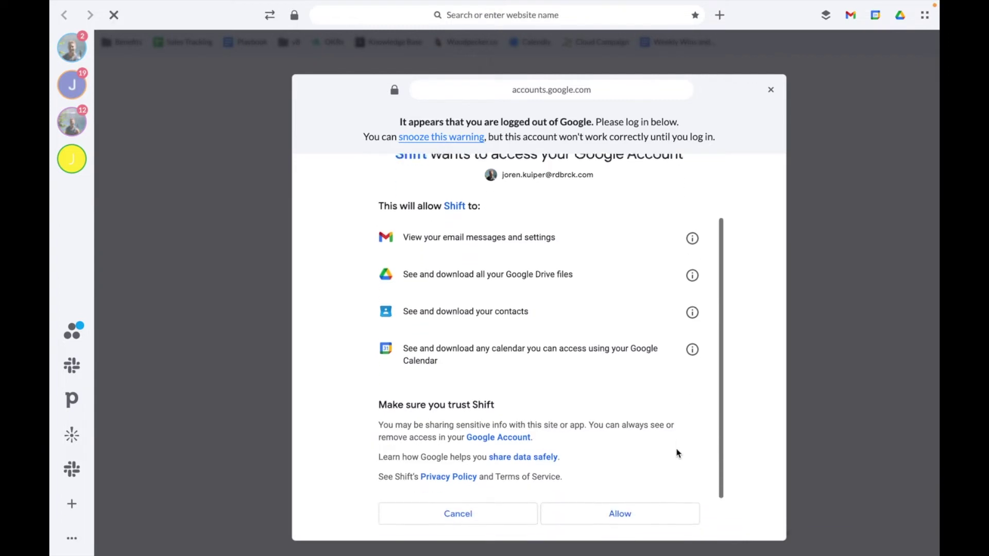
{"action": "left_click", "coordinate": [624, 513]}
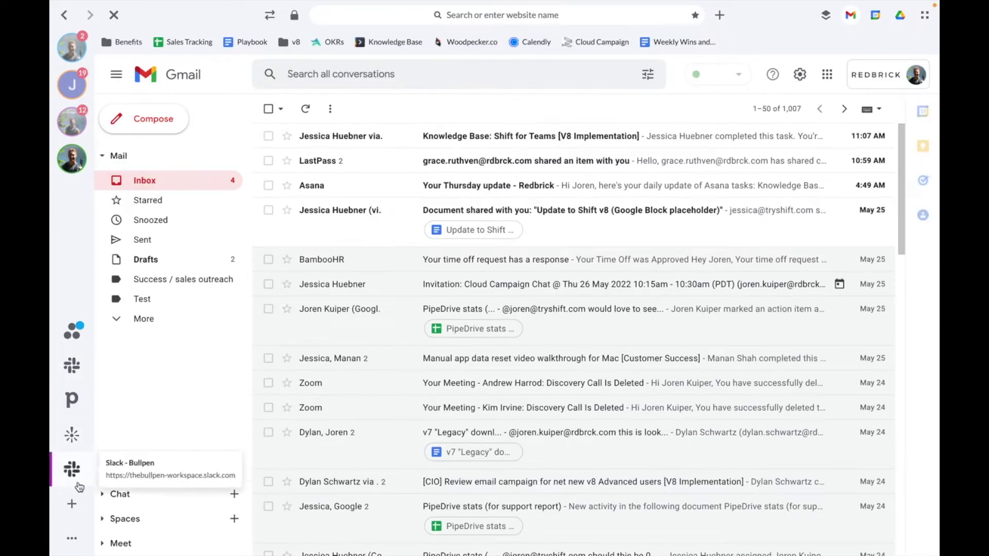
{"action": "left_click", "coordinate": [72, 504]}
- Paste in the Hotmail address and add it as a purple Outlook account
{"action": "left_click", "coordinate": [138, 490]}
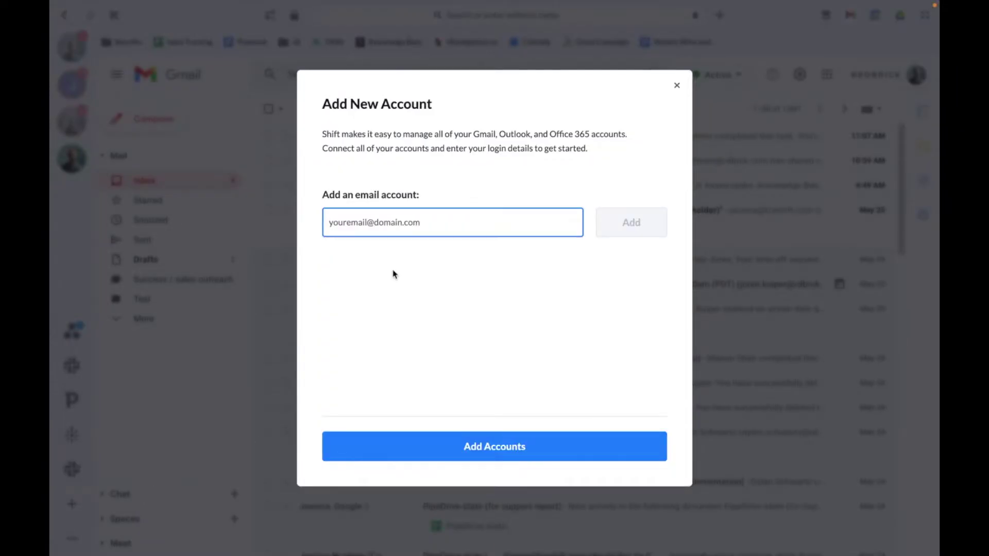
{"action": "key", "text": "ctrl+v"}
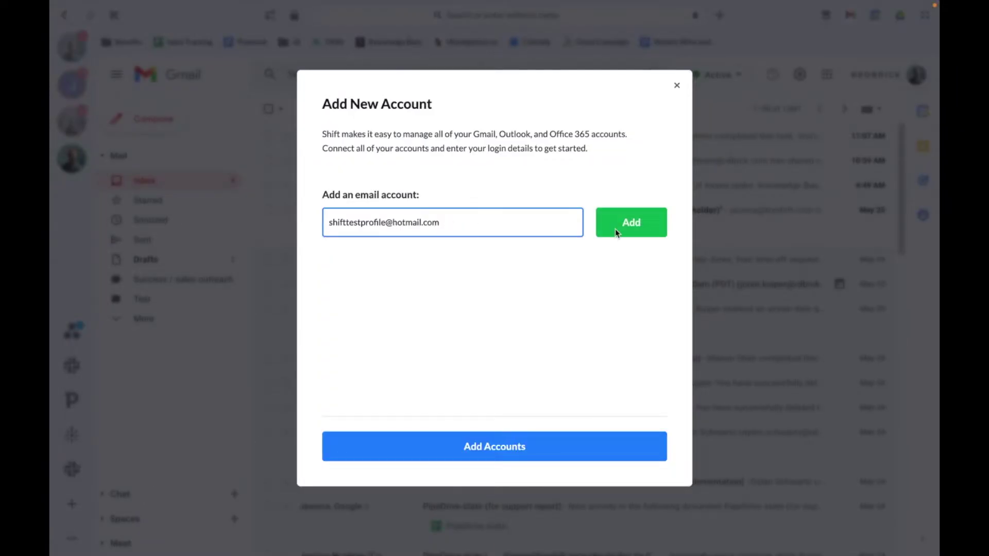
{"action": "left_click", "coordinate": [634, 227]}
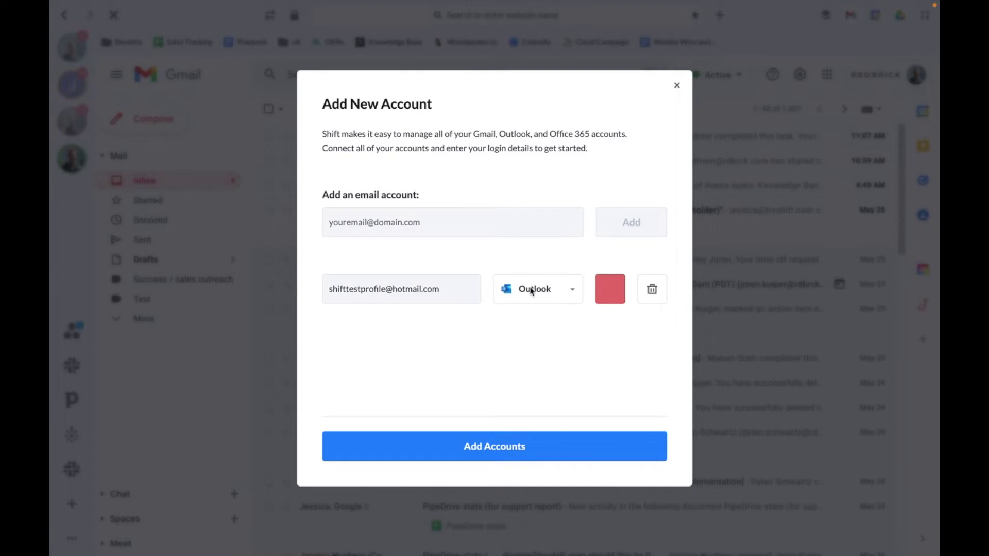
{"action": "left_click", "coordinate": [607, 287]}
{"action": "left_click", "coordinate": [576, 243]}
{"action": "left_click", "coordinate": [548, 442]}
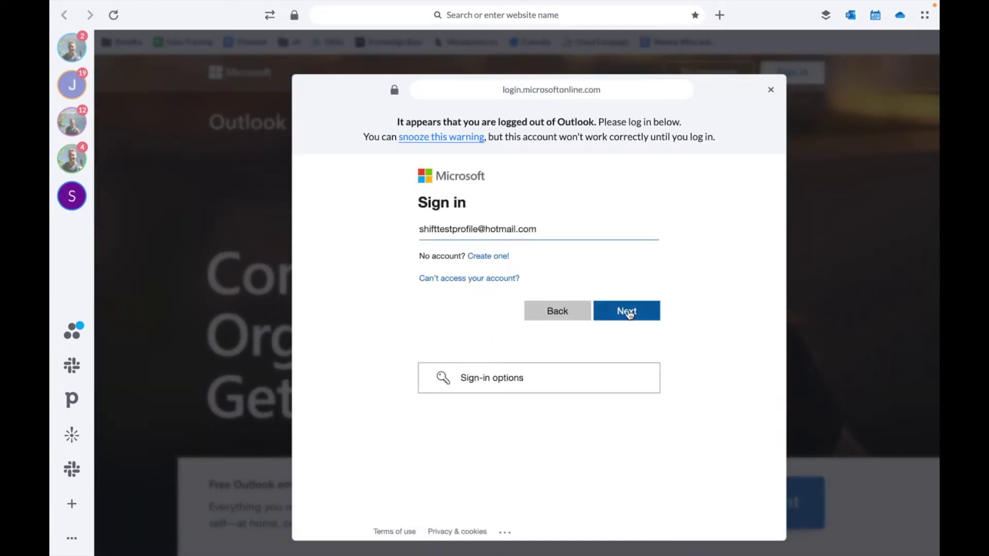
- Continue with the prefilled address, paste the password, and sign in to Outlook
{"action": "left_click", "coordinate": [621, 313]}
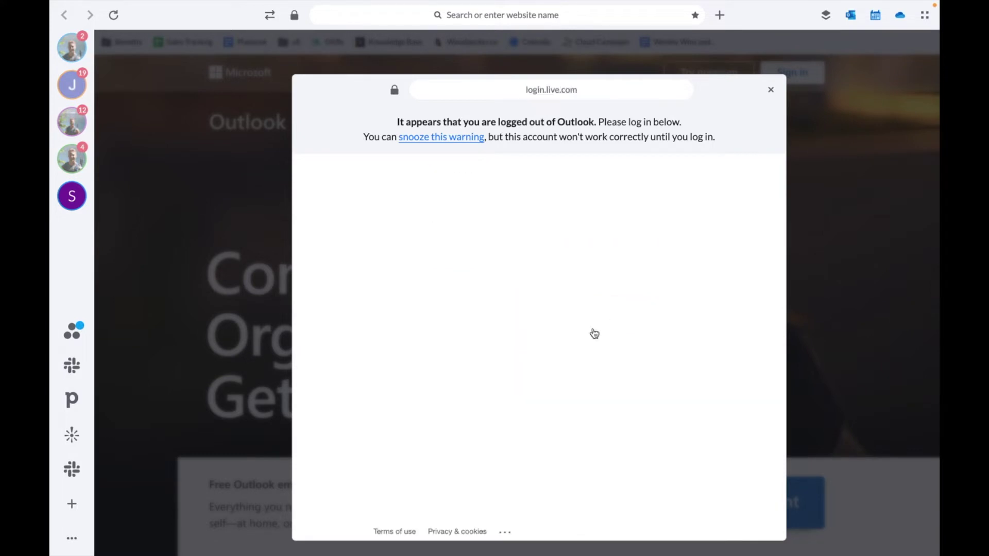
{"action": "key", "text": "ctrl+v"}
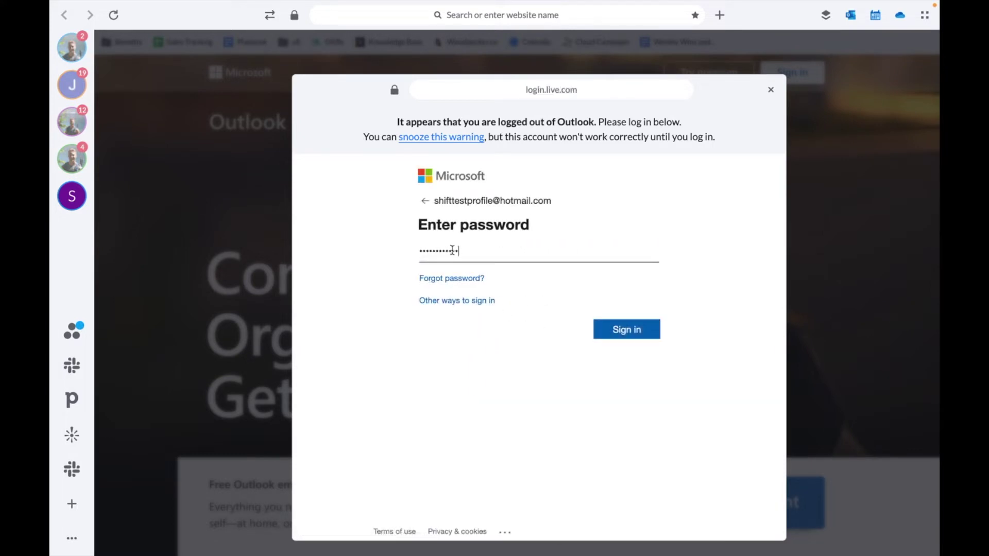
{"action": "left_click", "coordinate": [625, 333]}
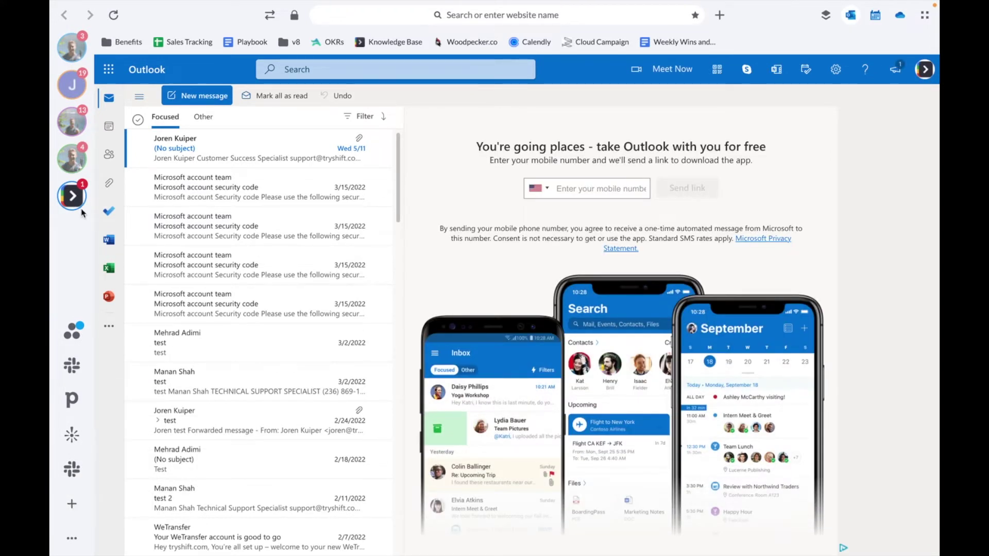
- Switch to the fourth account, view its Google Calendar and Drive, then return to Gmail
{"action": "left_click", "coordinate": [71, 158]}
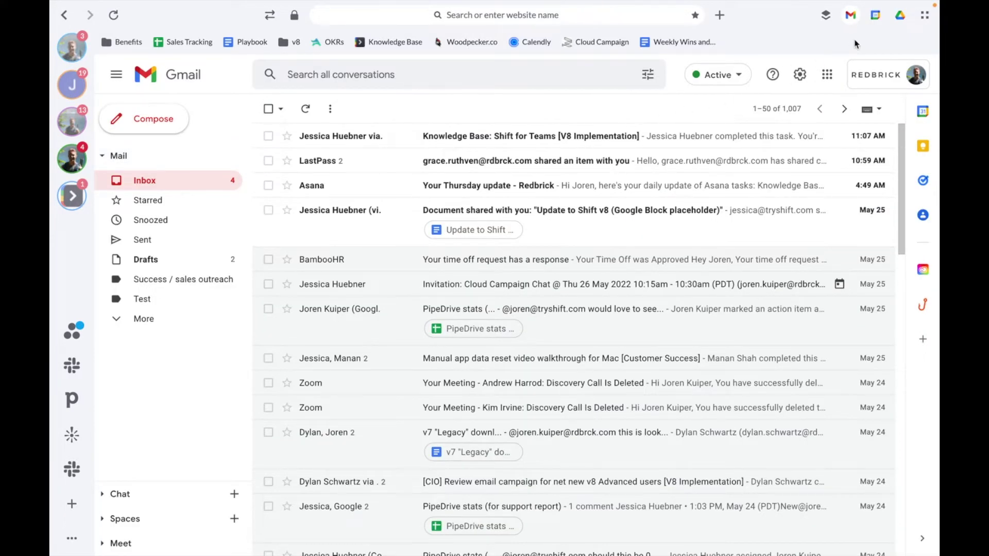
{"action": "left_click", "coordinate": [875, 16]}
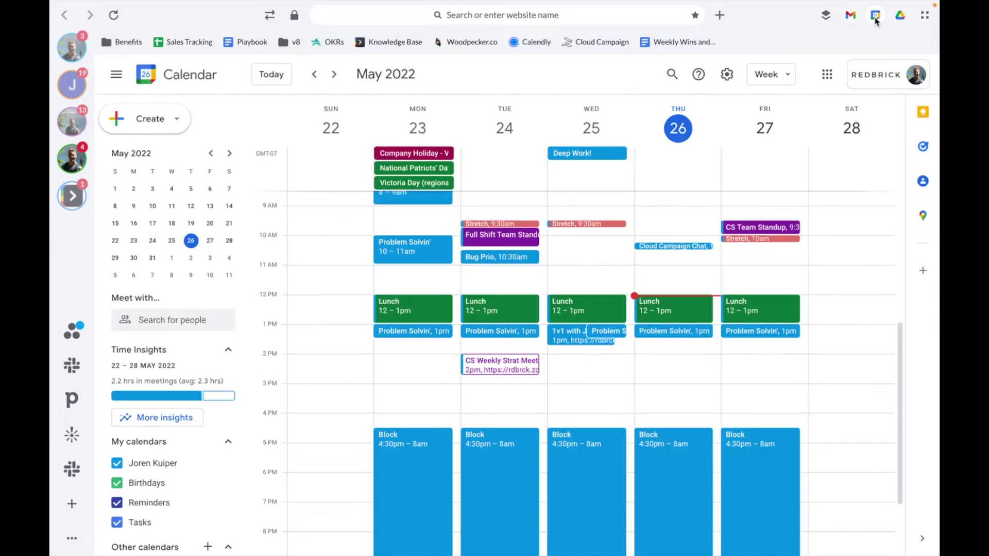
{"action": "left_click", "coordinate": [899, 17]}
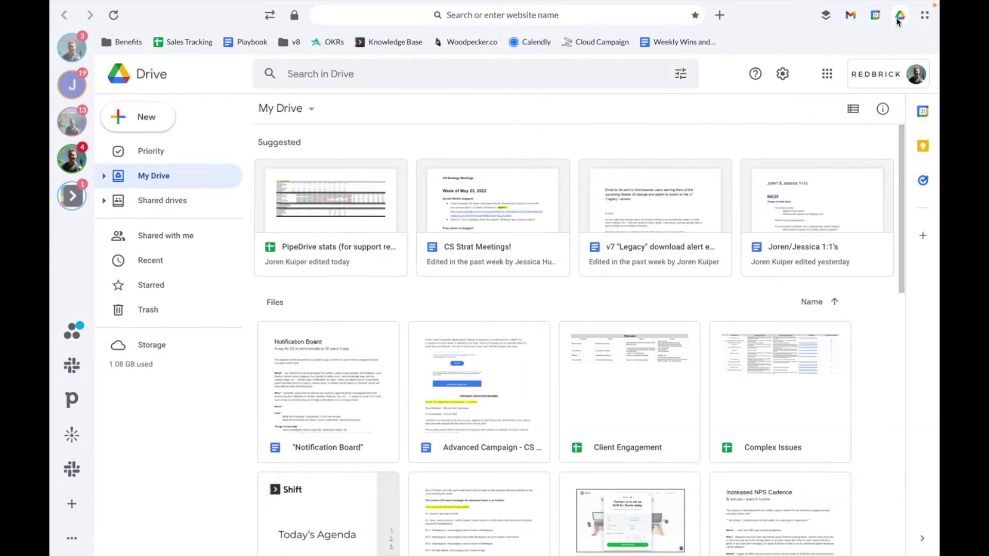
{"action": "left_click", "coordinate": [851, 17]}
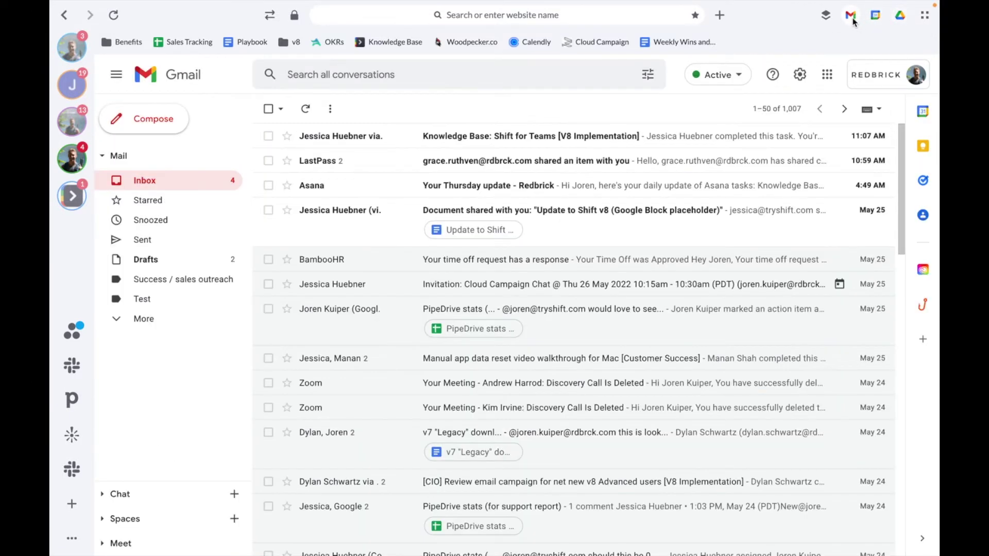
- Check Gmail's quick settings, then drag Outlook above work Gmail and the J account into first place
{"action": "left_click", "coordinate": [802, 76]}
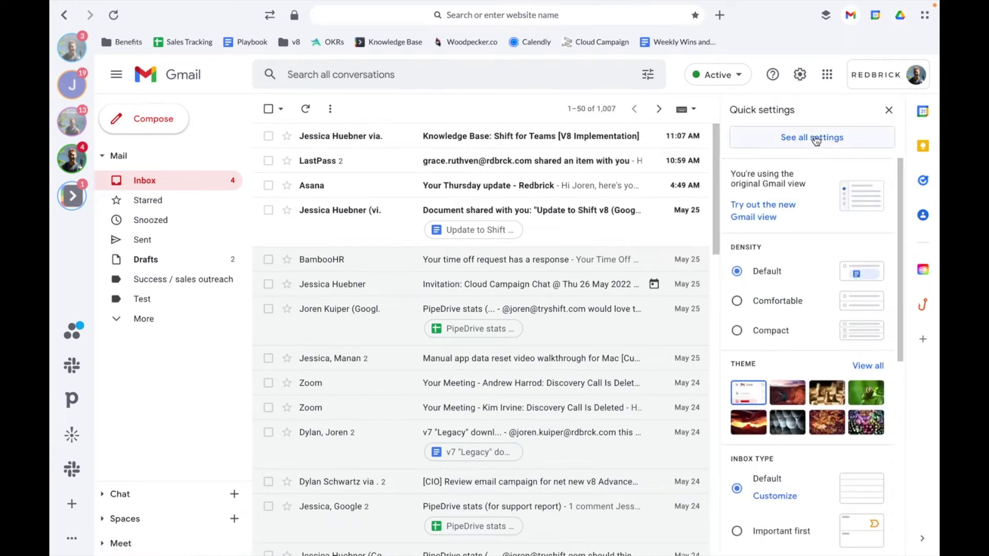
{"action": "left_click", "coordinate": [888, 110]}
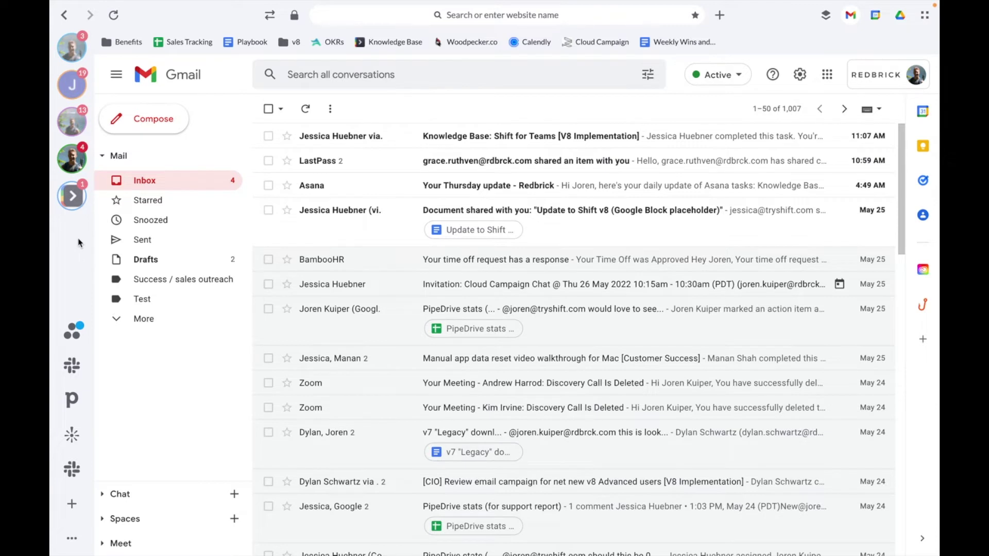
{"action": "left_click_drag", "start_coordinate": [76, 197], "coordinate": [82, 165]}
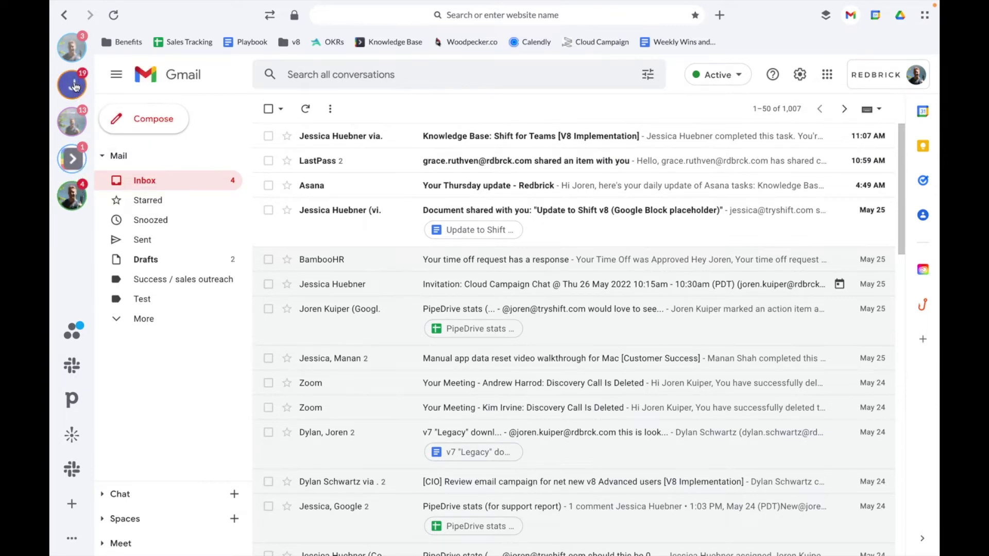
{"action": "left_click_drag", "start_coordinate": [72, 48], "coordinate": [79, 90]}
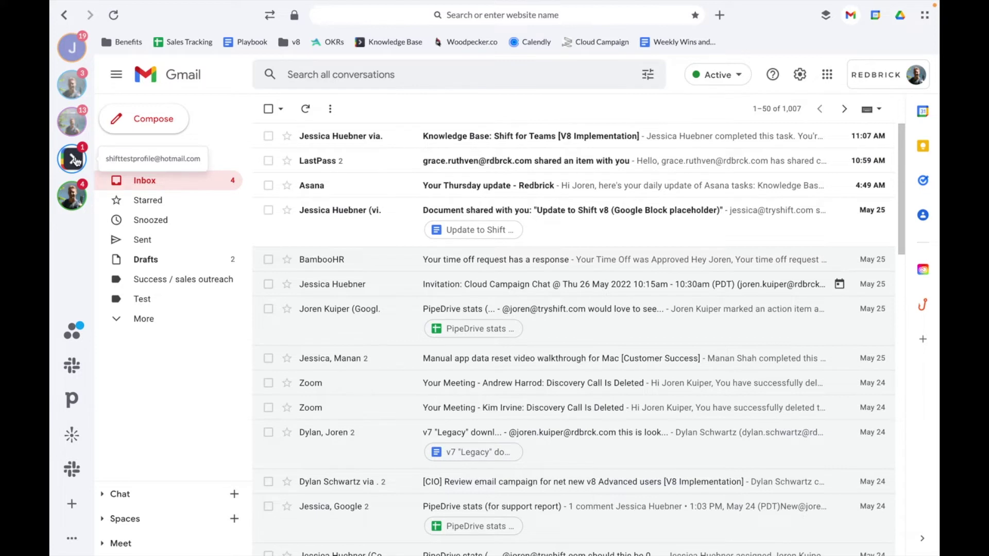
- Delete the Hotmail account and the 4-unread account, confirming each removal
{"action": "right_click", "coordinate": [76, 160]}
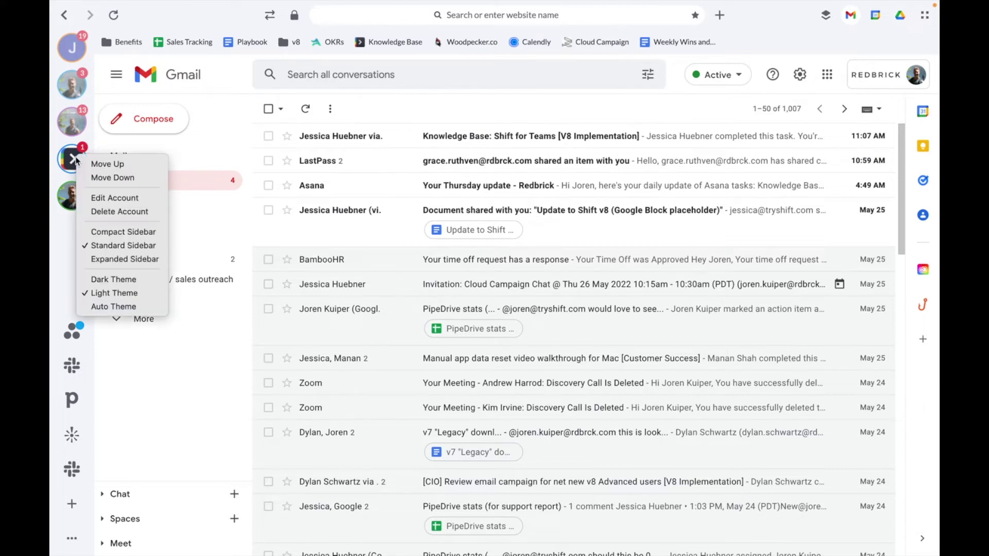
{"action": "left_click", "coordinate": [115, 212]}
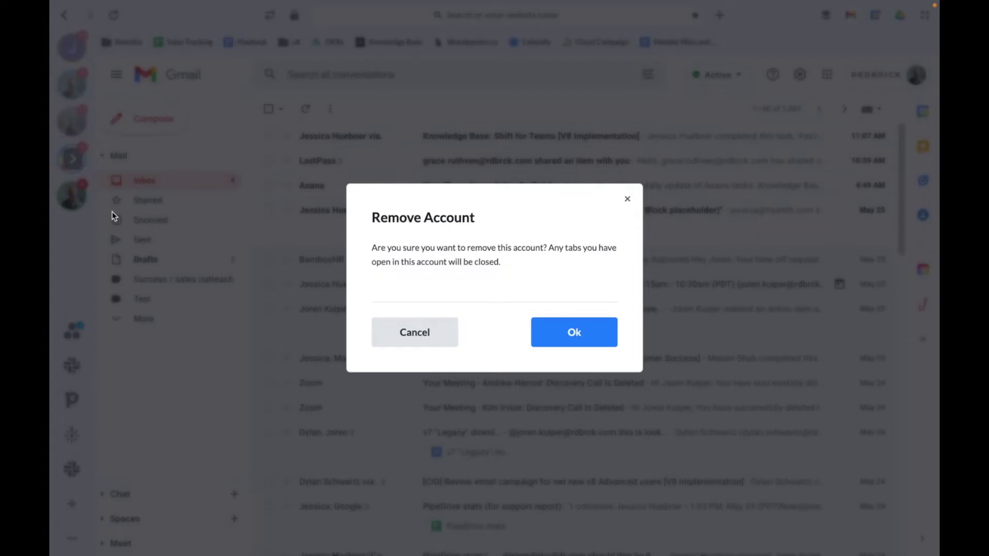
{"action": "left_click", "coordinate": [574, 333]}
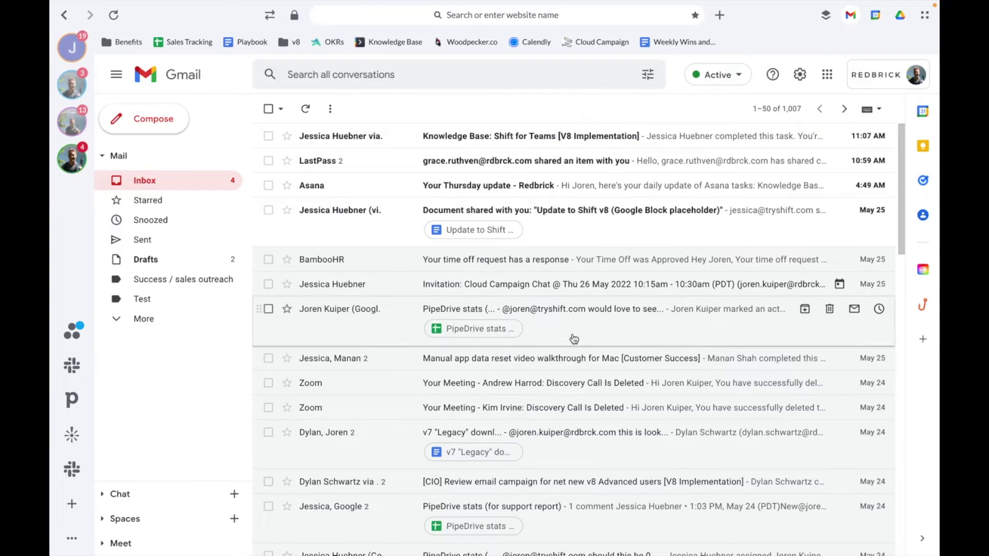
{"action": "right_click", "coordinate": [76, 163]}
{"action": "left_click", "coordinate": [101, 217]}
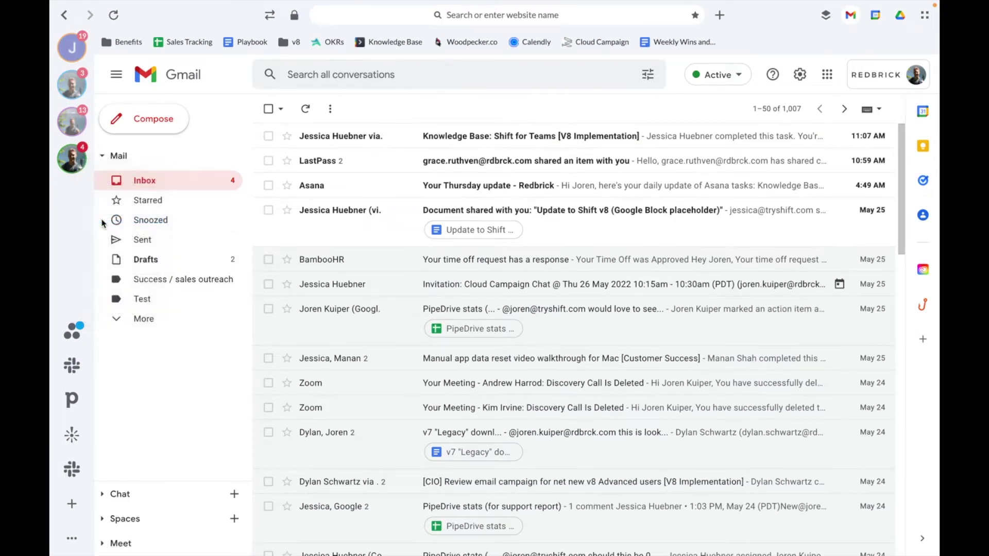
{"action": "left_click", "coordinate": [571, 334]}
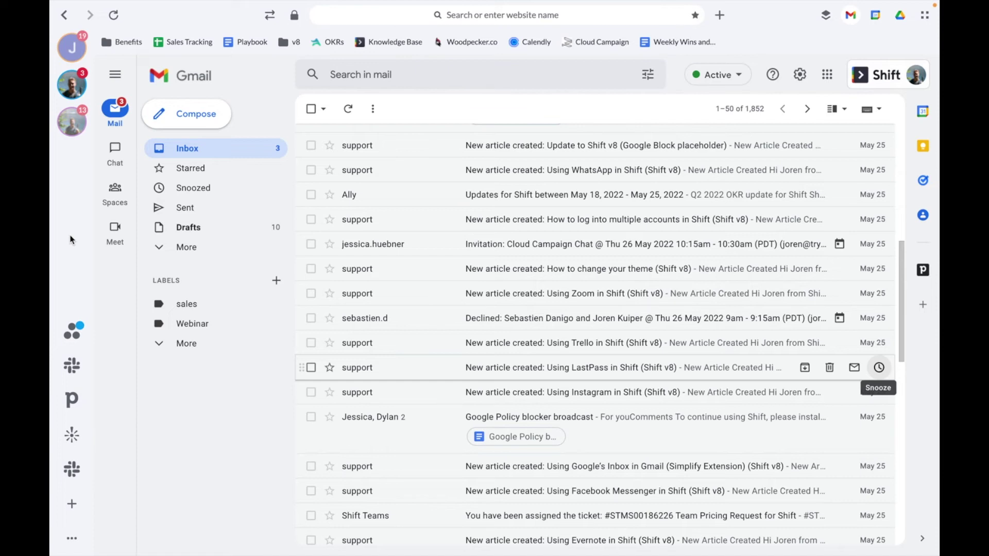
- Search the app catalogue for 'apple mail' and save Apple Mail as a sidebar app
{"action": "left_click", "coordinate": [72, 504]}
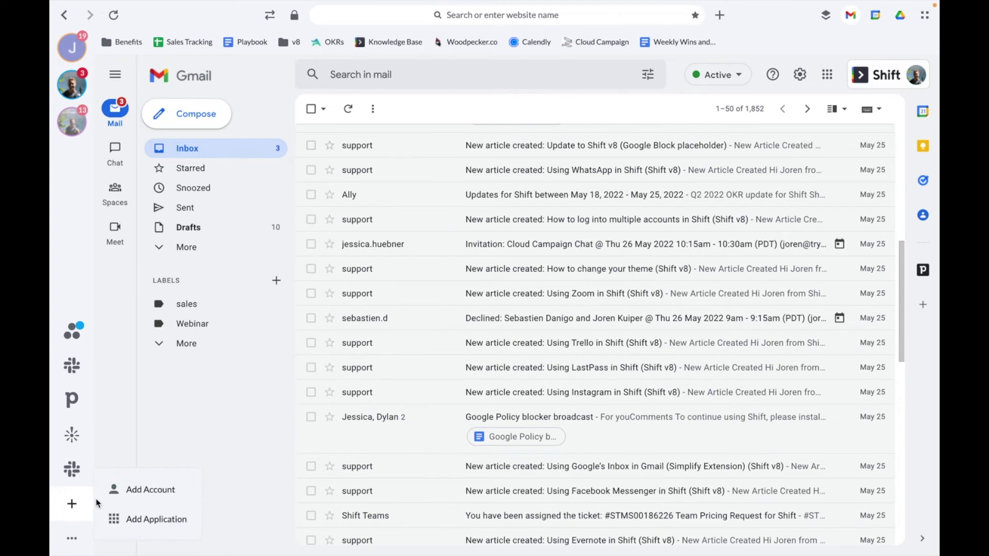
{"action": "left_click", "coordinate": [147, 520]}
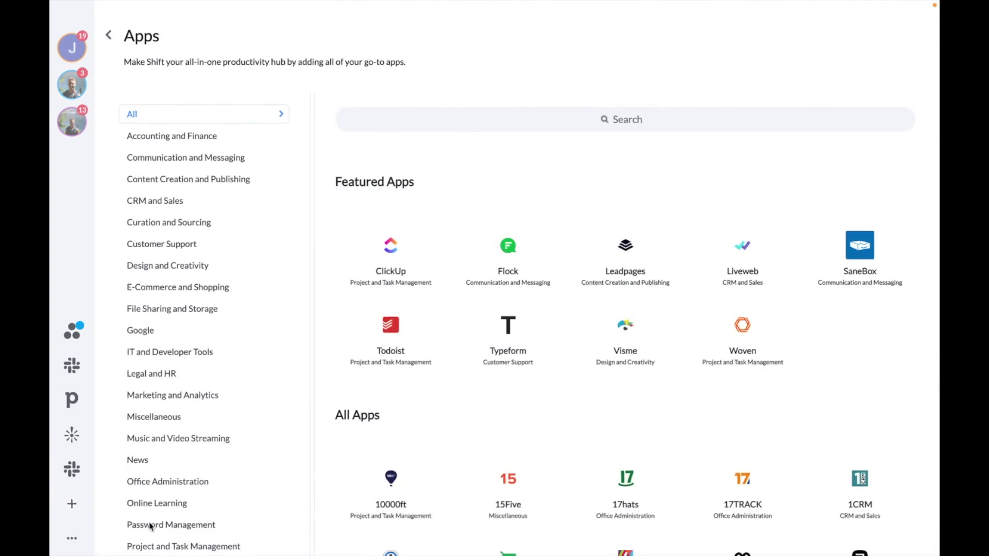
{"action": "left_click", "coordinate": [609, 123]}
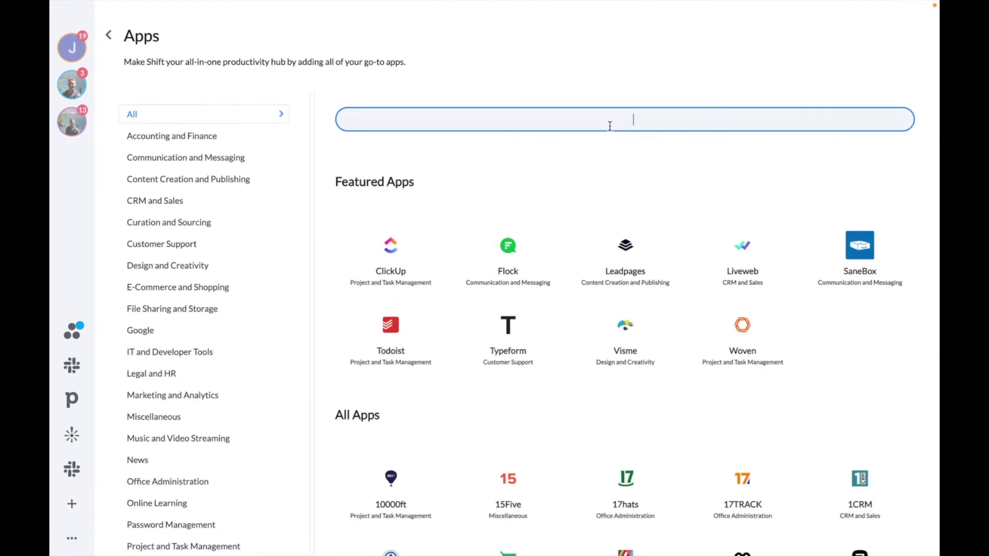
{"action": "type", "text": "apple mail"}
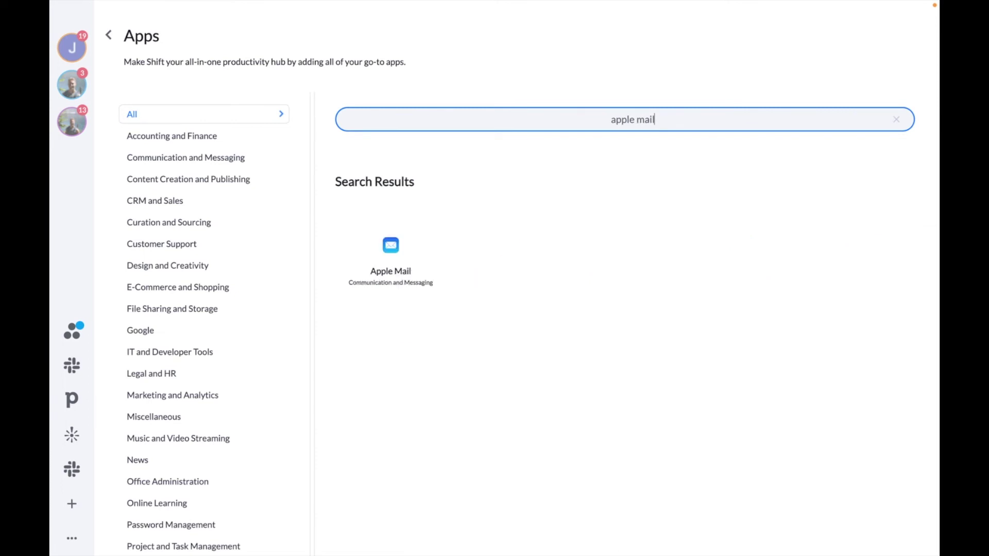
{"action": "mouse_move", "coordinate": [407, 265]}
{"action": "left_click", "coordinate": [399, 266]}
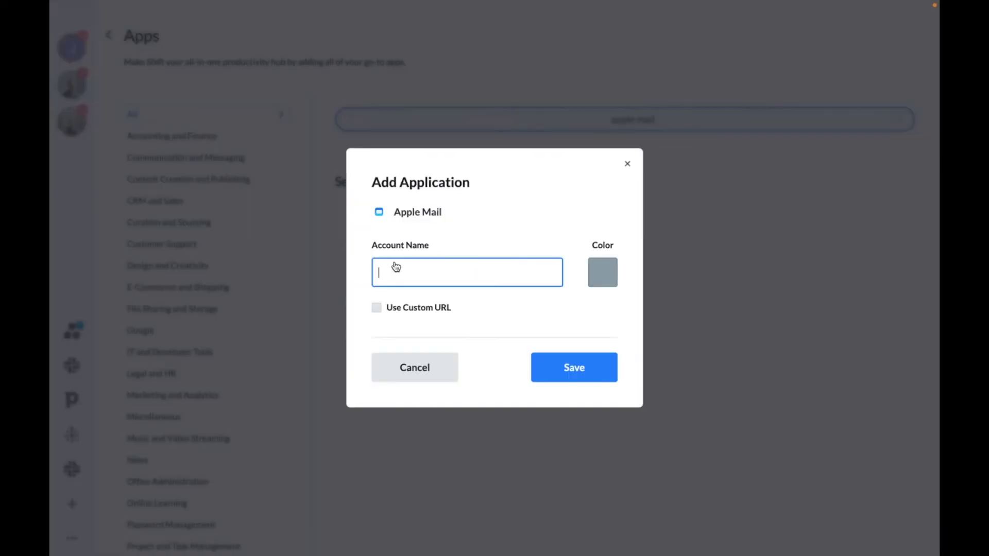
{"action": "left_click", "coordinate": [576, 368]}
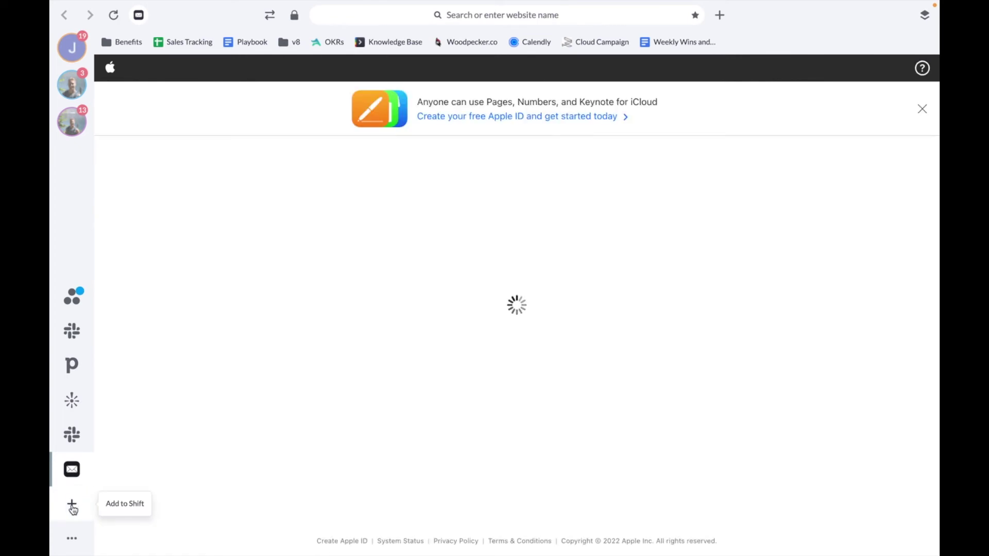
{"action": "left_click", "coordinate": [72, 505]}
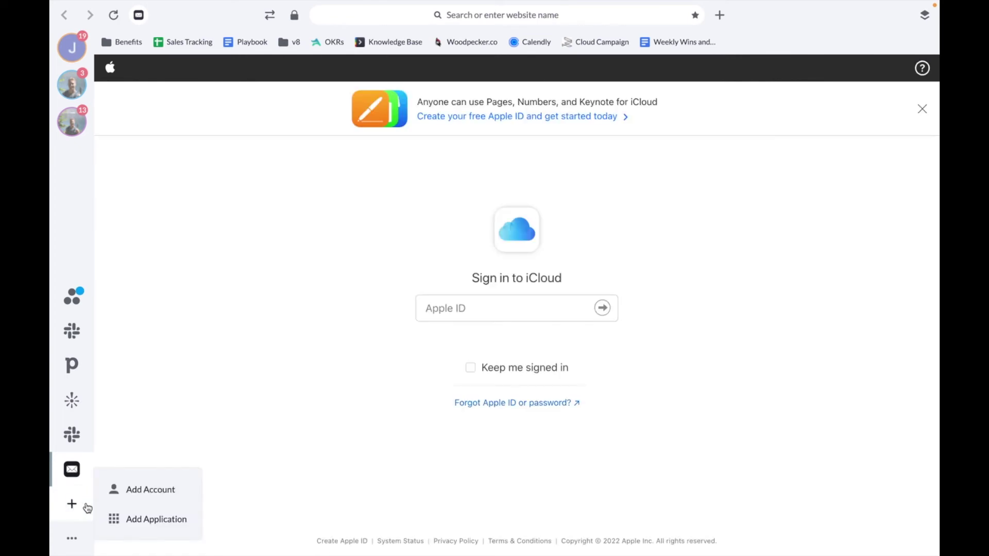
- Search the app catalogue for 'zoho', save Zoho Mail, and open its new sidebar icon
{"action": "left_click", "coordinate": [143, 519]}
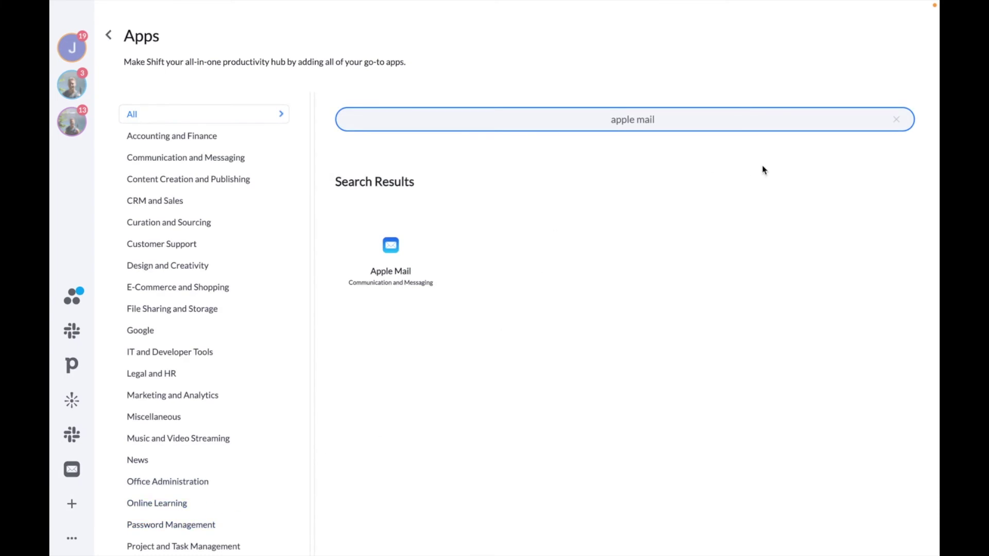
{"action": "left_click", "coordinate": [897, 119]}
{"action": "left_click", "coordinate": [649, 118]}
{"action": "type", "text": "zoho"}
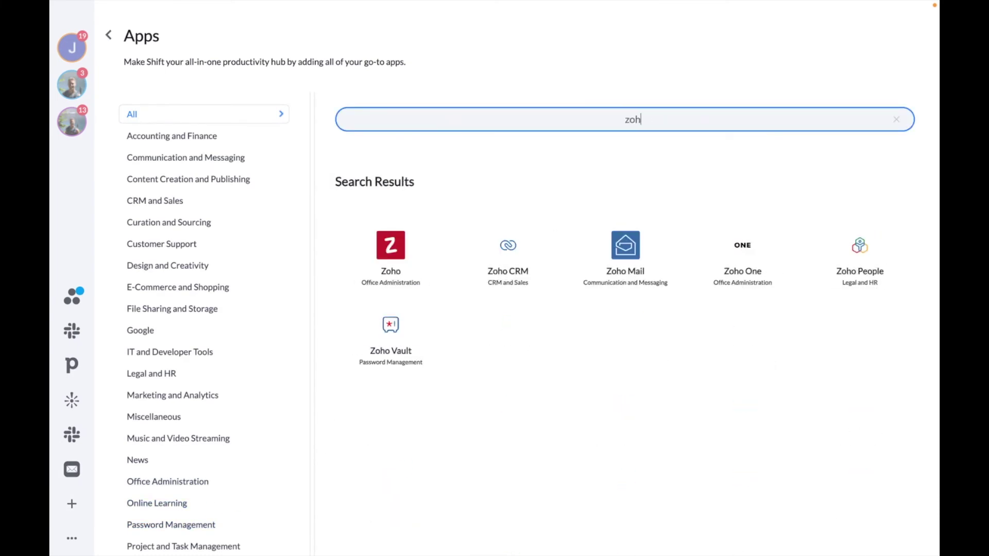
{"action": "left_click", "coordinate": [624, 273]}
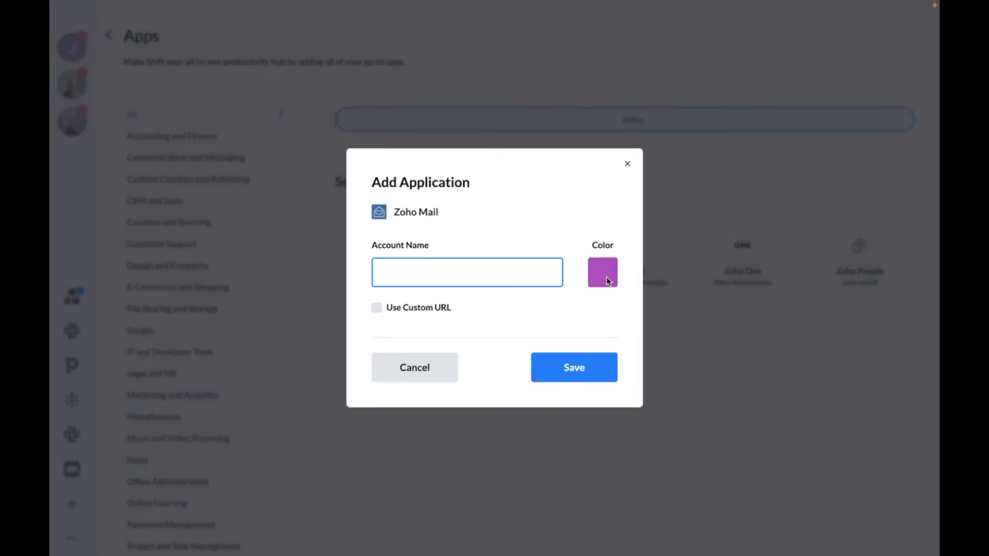
{"action": "left_click", "coordinate": [560, 367]}
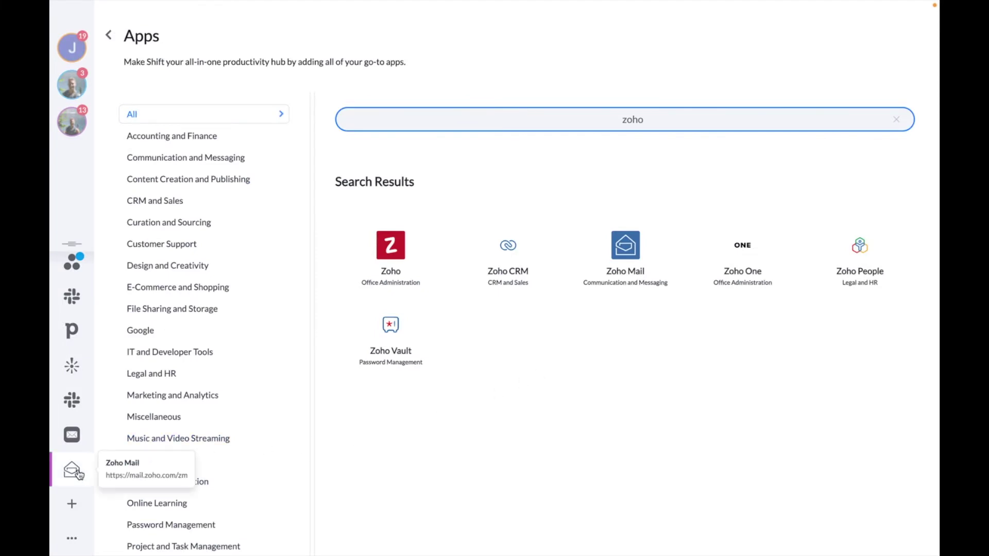
{"action": "left_click", "coordinate": [75, 473]}
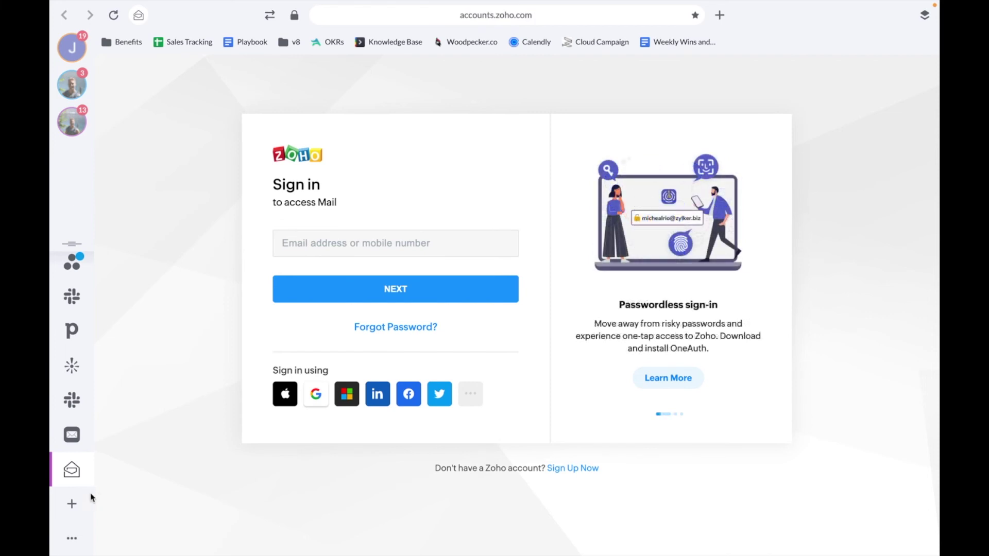
- Search the app catalogue for 'outlook' and begin adding Outlook Web App, then abandon it
{"action": "left_click", "coordinate": [73, 504]}
{"action": "left_click", "coordinate": [138, 519]}
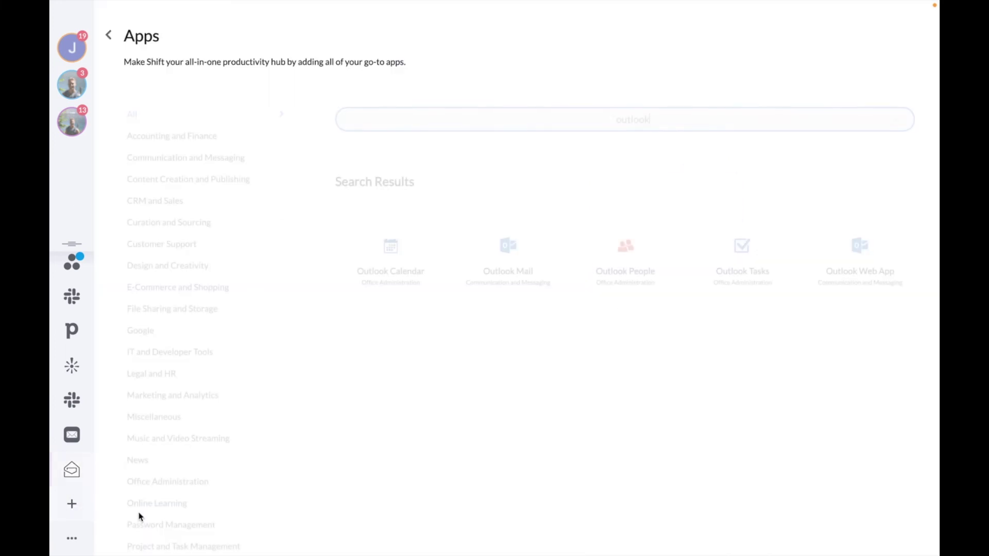
{"action": "type", "text": "outlook"}
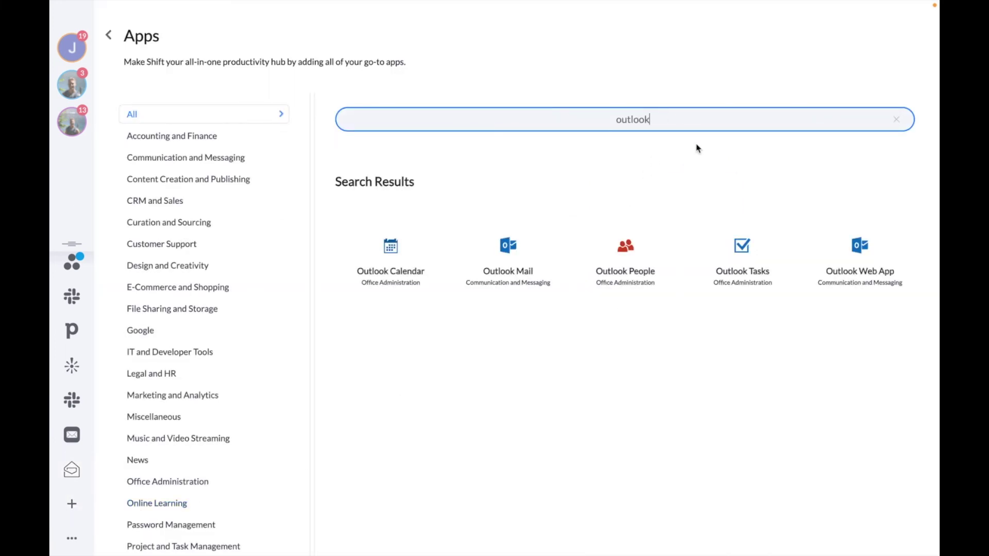
{"action": "left_click", "coordinate": [860, 265]}
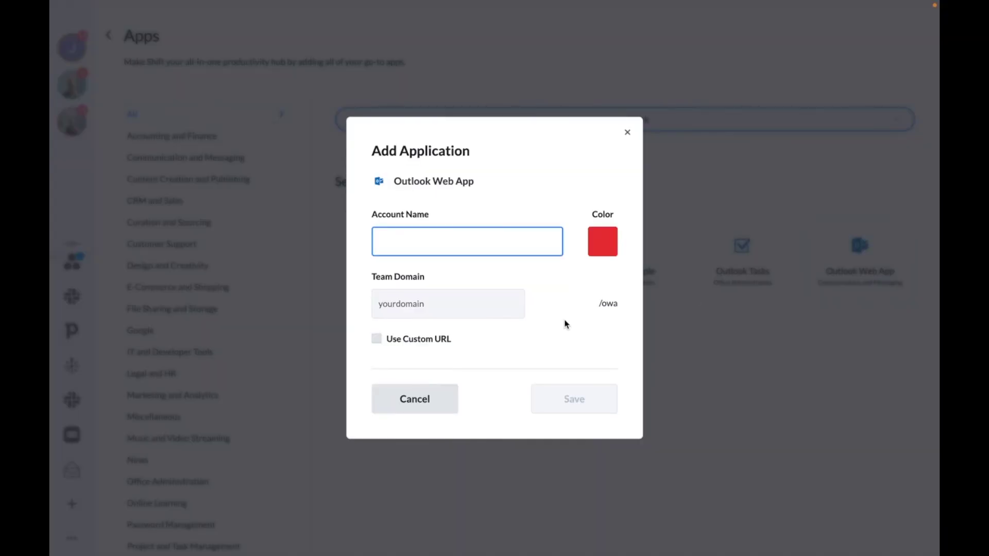
{"action": "left_click", "coordinate": [473, 305]}
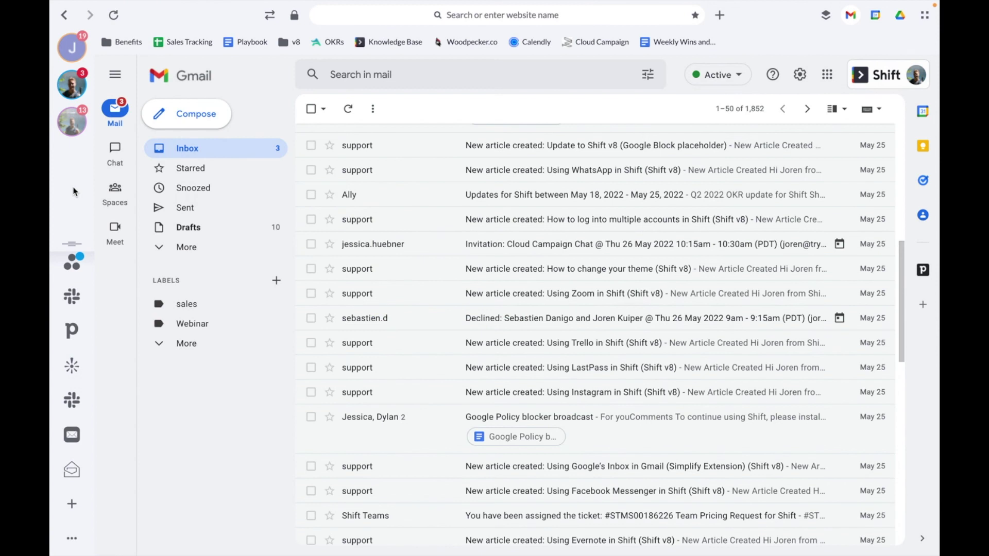
- Load support.tryshift.com in Shift's browser and scroll down the Customer Support Centre page
{"action": "left_click", "coordinate": [477, 16]}
{"action": "type", "text": "support.tryshift.com"}
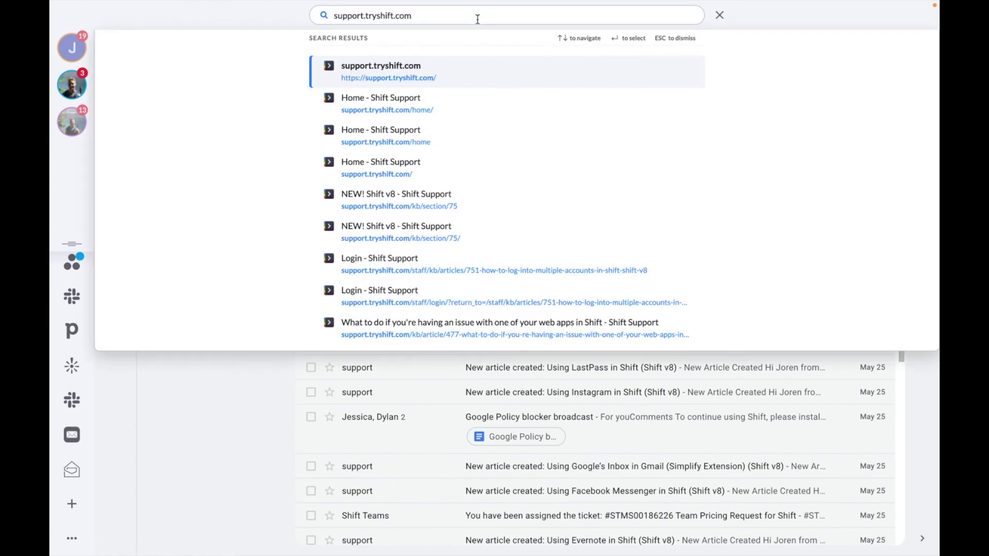
{"action": "key", "text": "Return"}
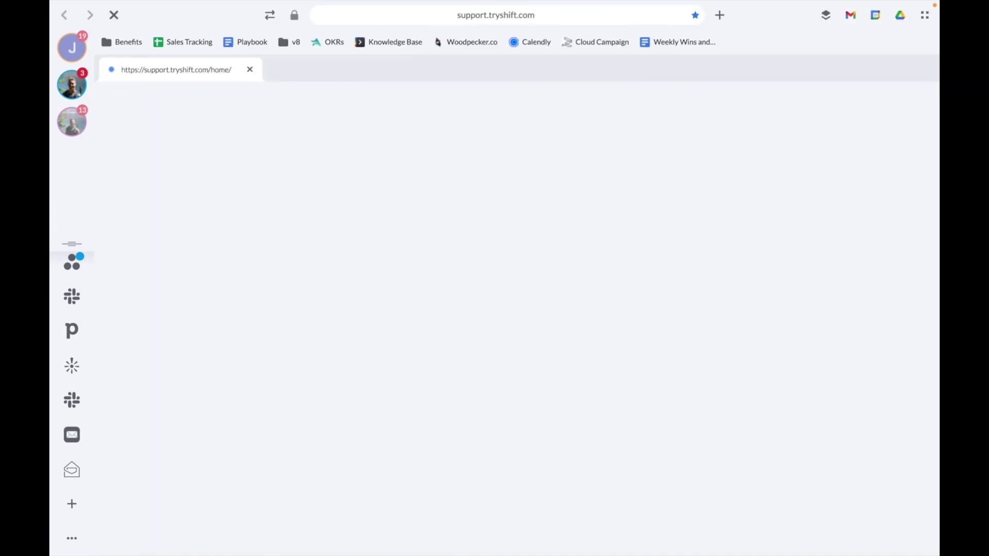
{"action": "scroll", "coordinate": [490, 298], "scroll_direction": "down", "scroll_amount": 3}
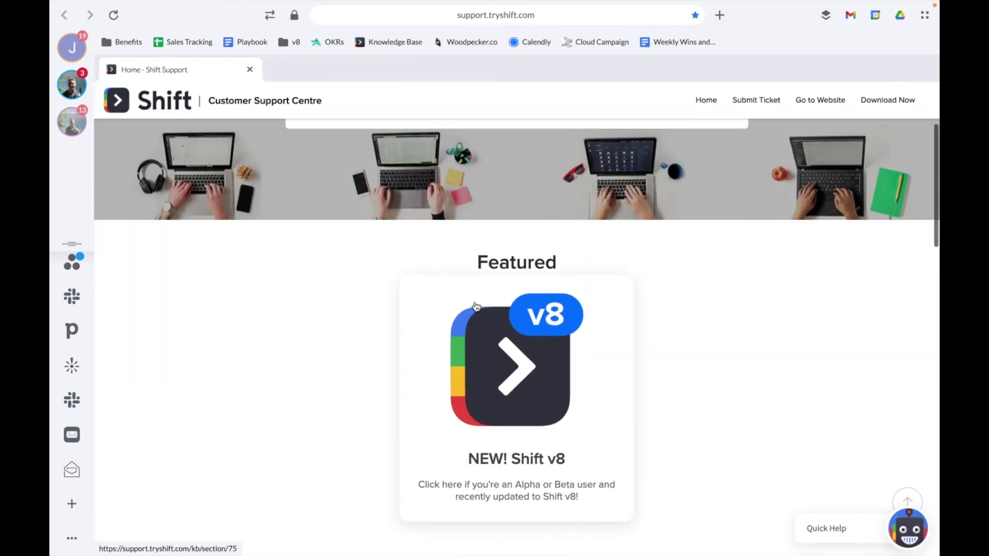